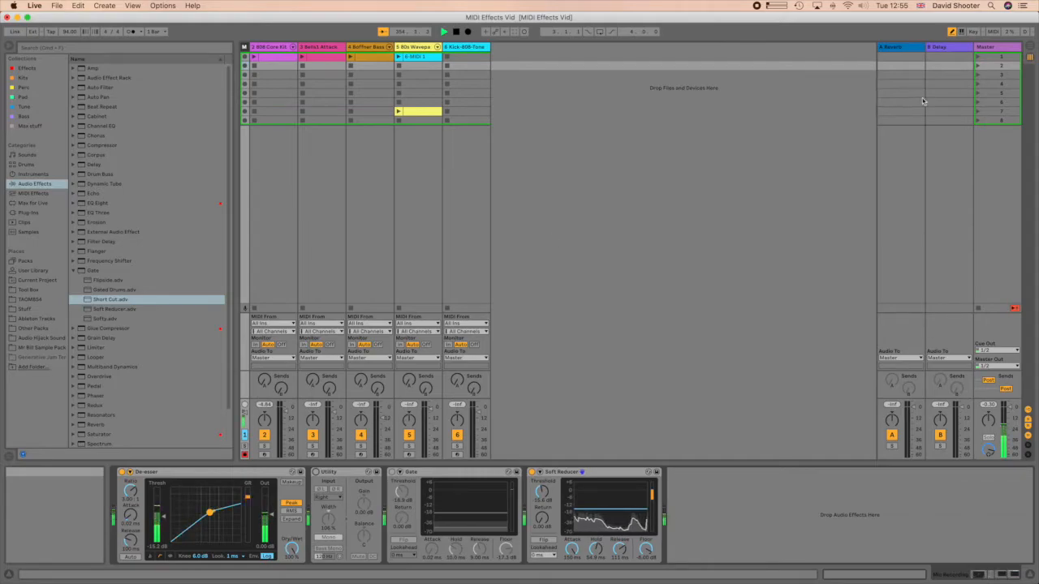
- Launch scene 1 to hear the full loop, and stop it by launching the empty scene 2
click(977, 59)
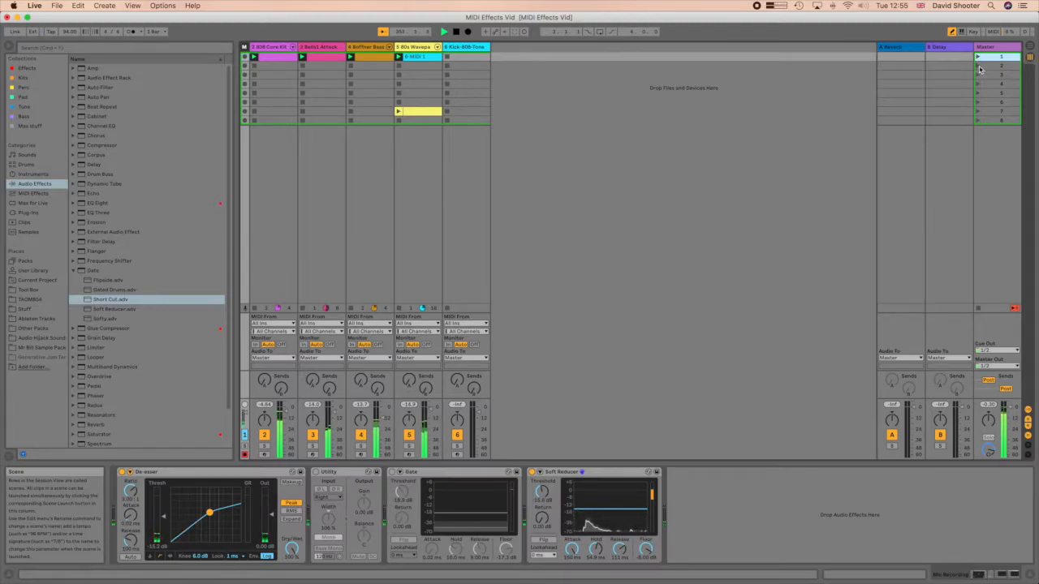
click(979, 66)
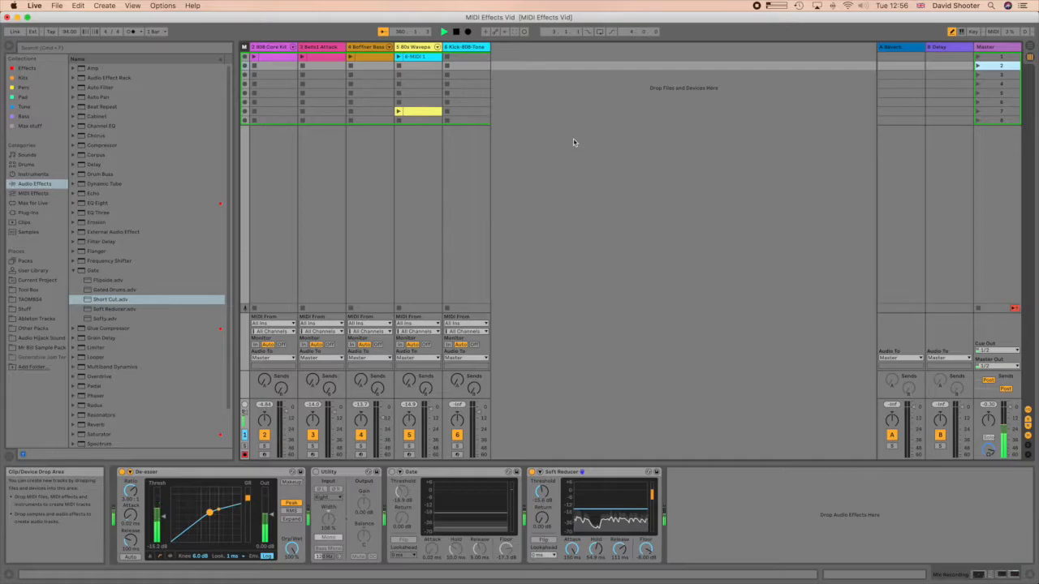
- Show the MIDI effects in the browser and create an empty MIDI clip in the Kick-808 track's first slot
click(461, 48)
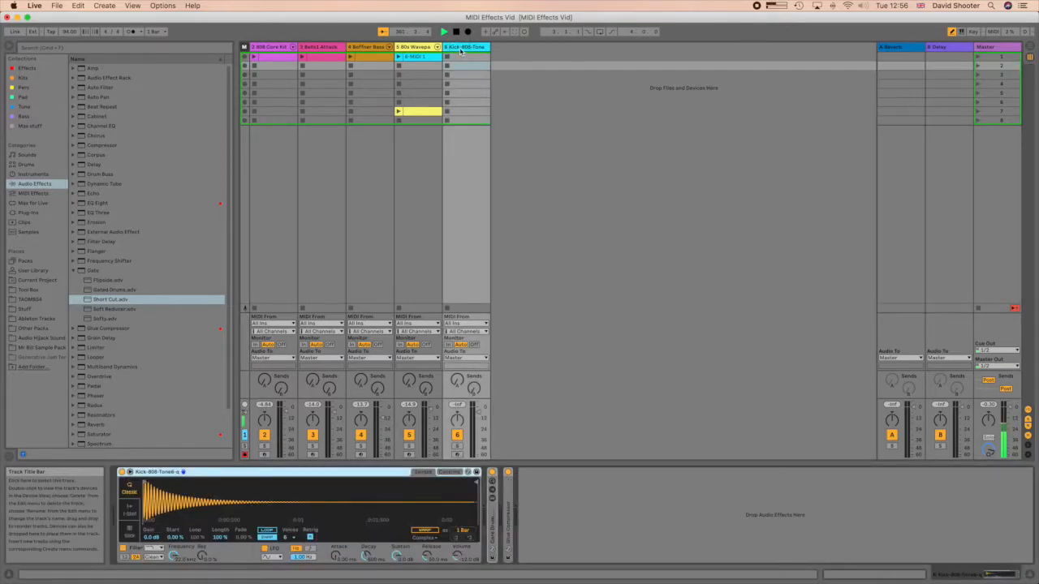
click(31, 194)
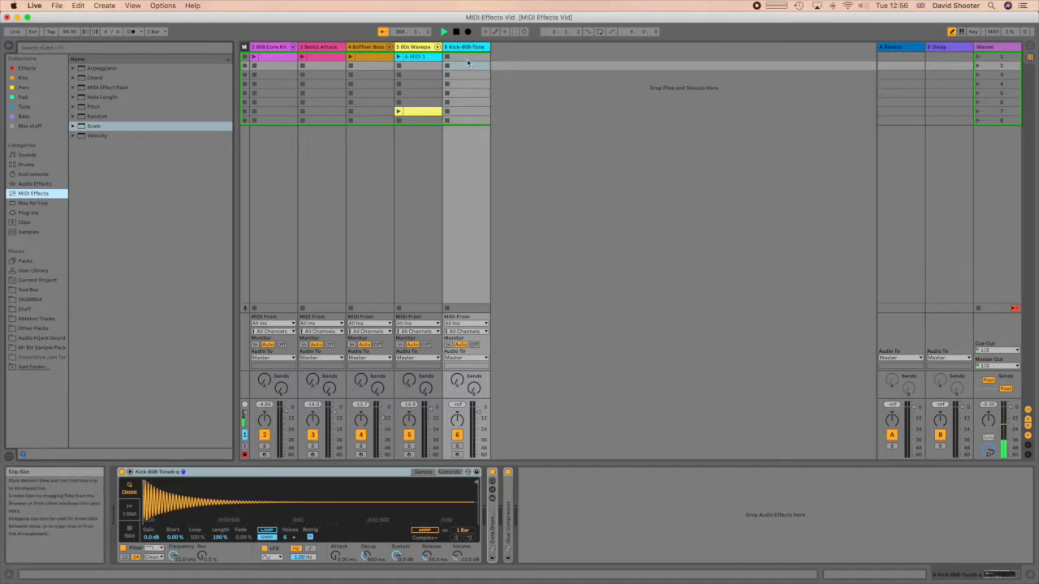
double_click(466, 61)
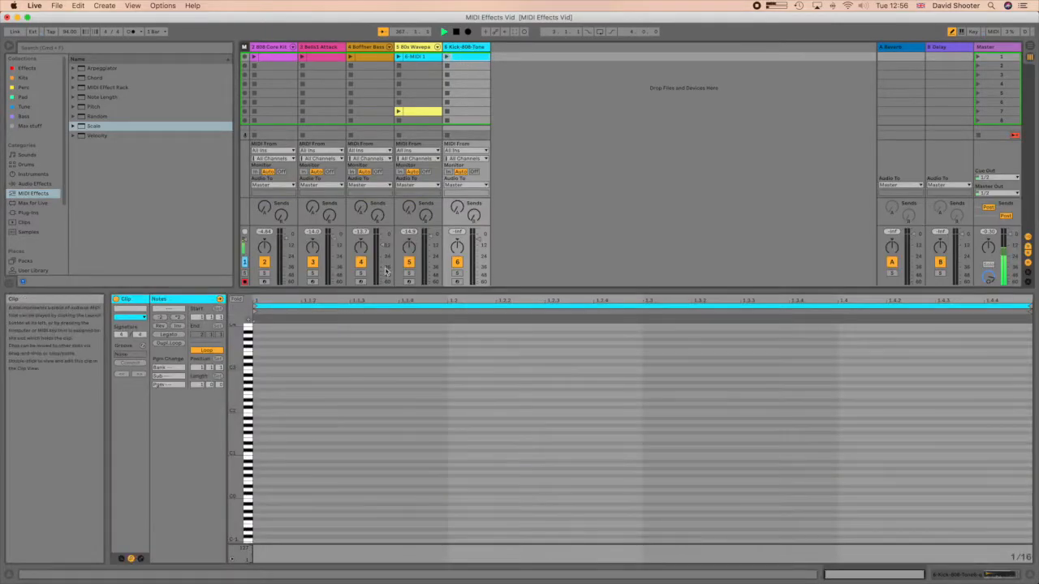
- Fill the clip's bar with sixteenth notes on C1, leaving out the notes on beats 2 and 4
click(264, 451)
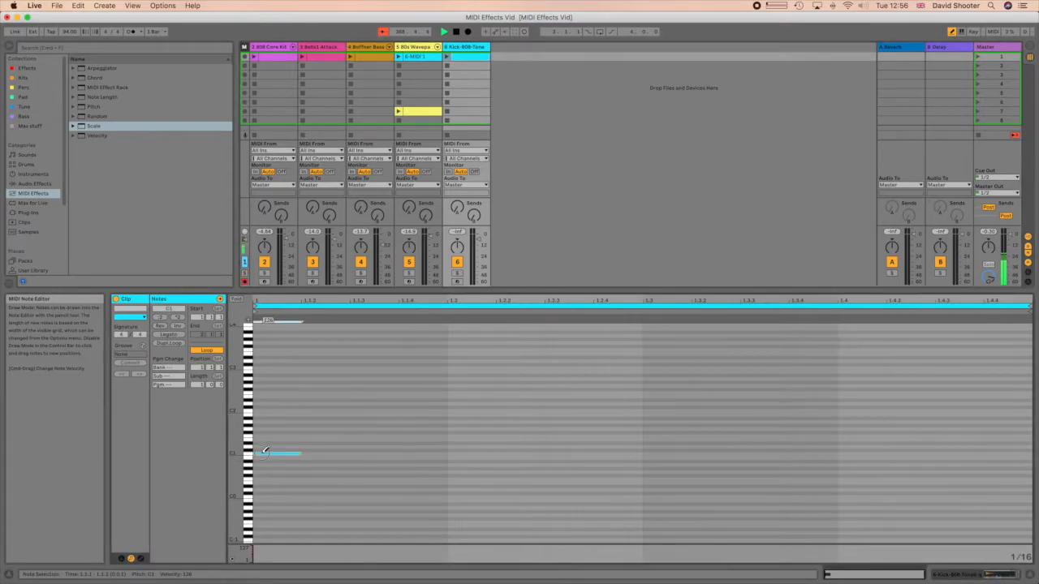
mouse_move(264, 451)
mouse_down()
mouse_move(930, 457)
mouse_move(1034, 439)
mouse_up()
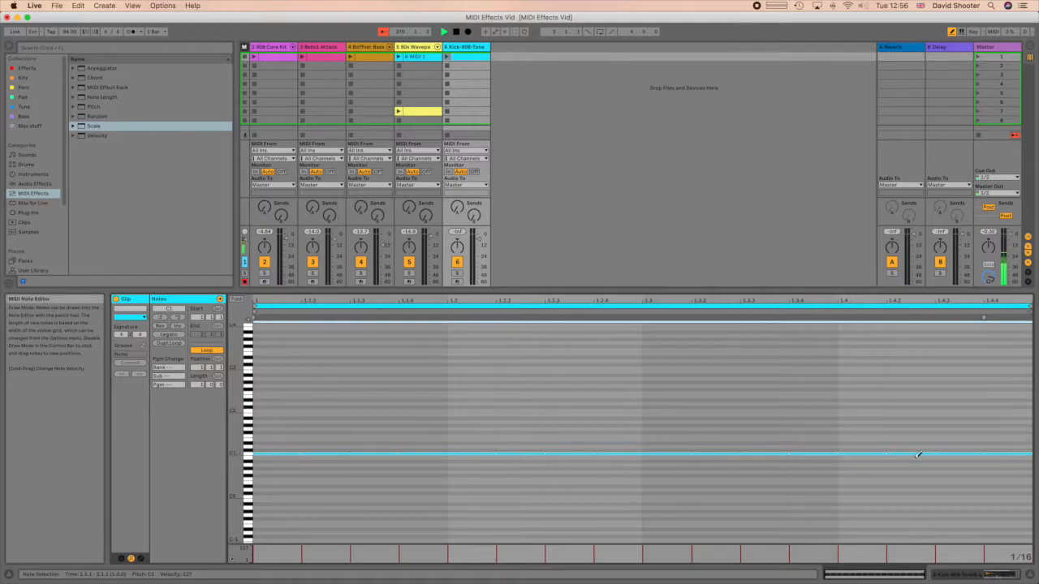
click(857, 452)
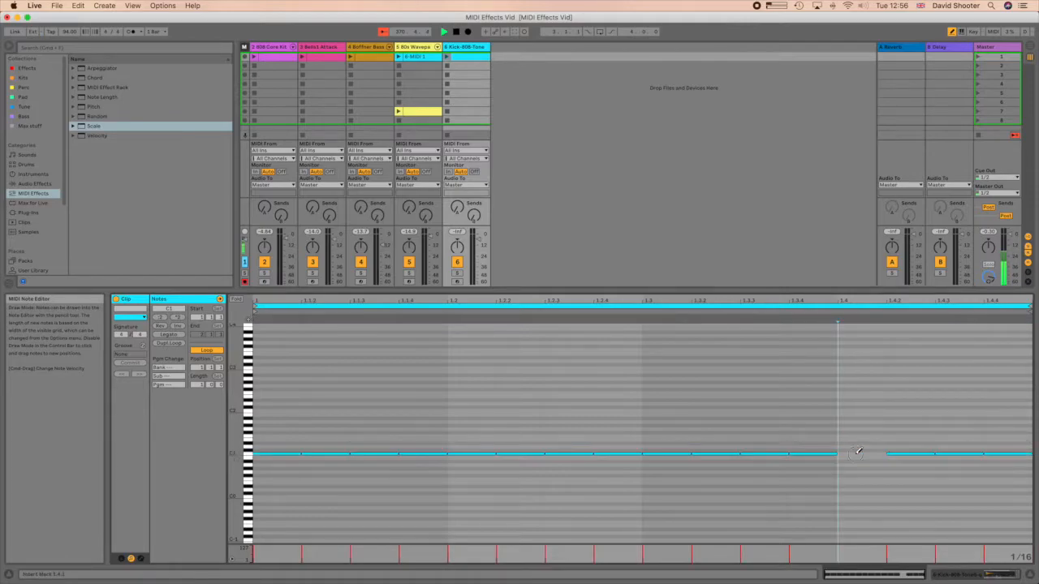
click(484, 451)
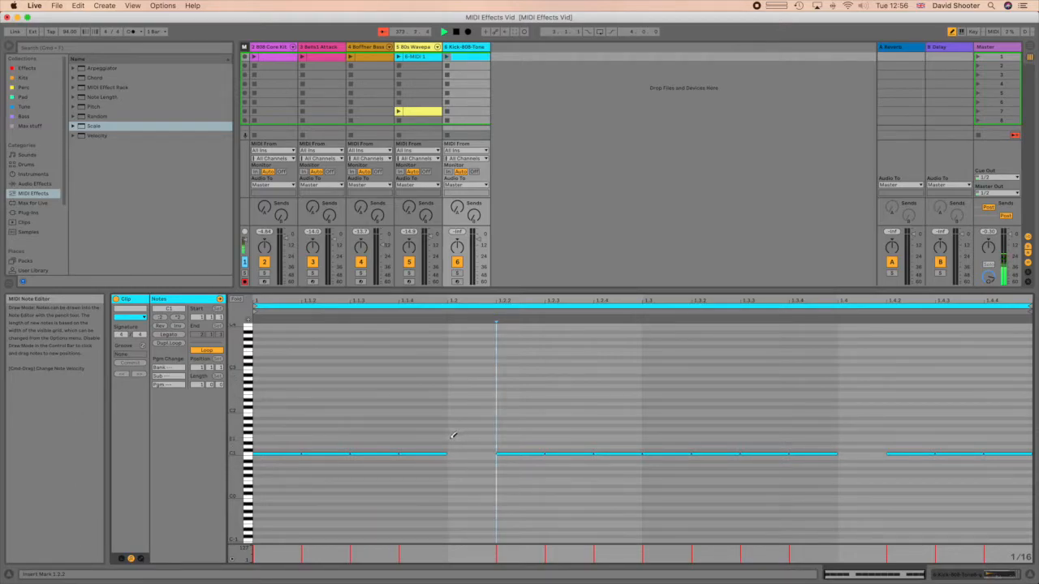
- Play the kick clip and add the Random and Scale MIDI effects, in that order, before the kick instrument
click(446, 57)
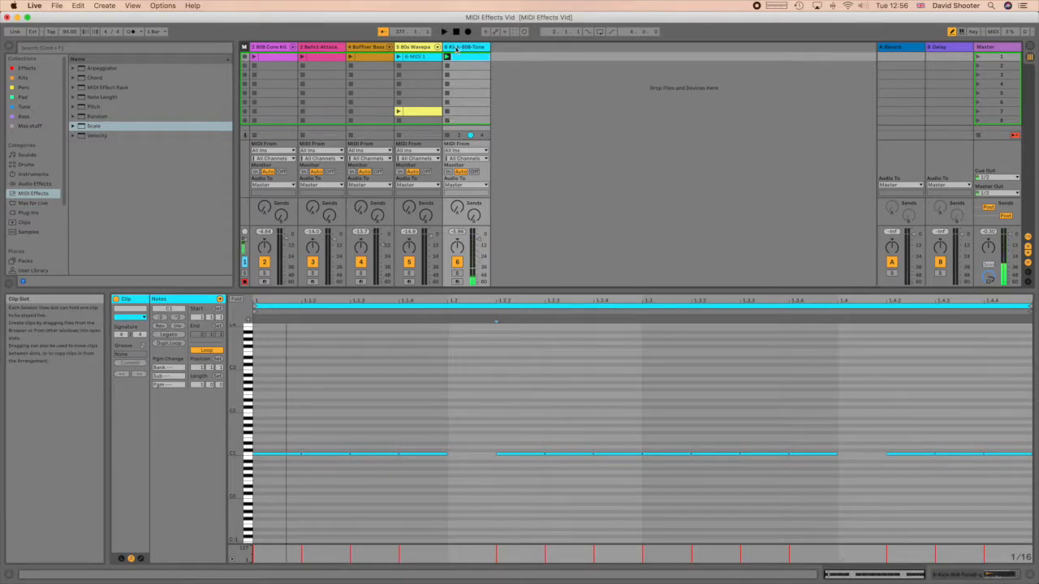
double_click(457, 49)
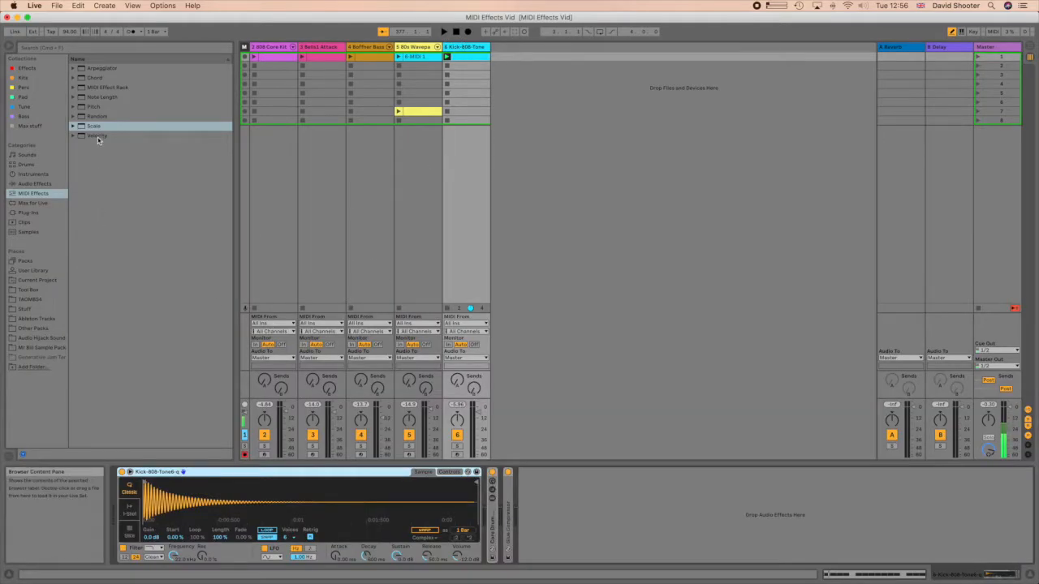
drag(94, 118, 116, 481)
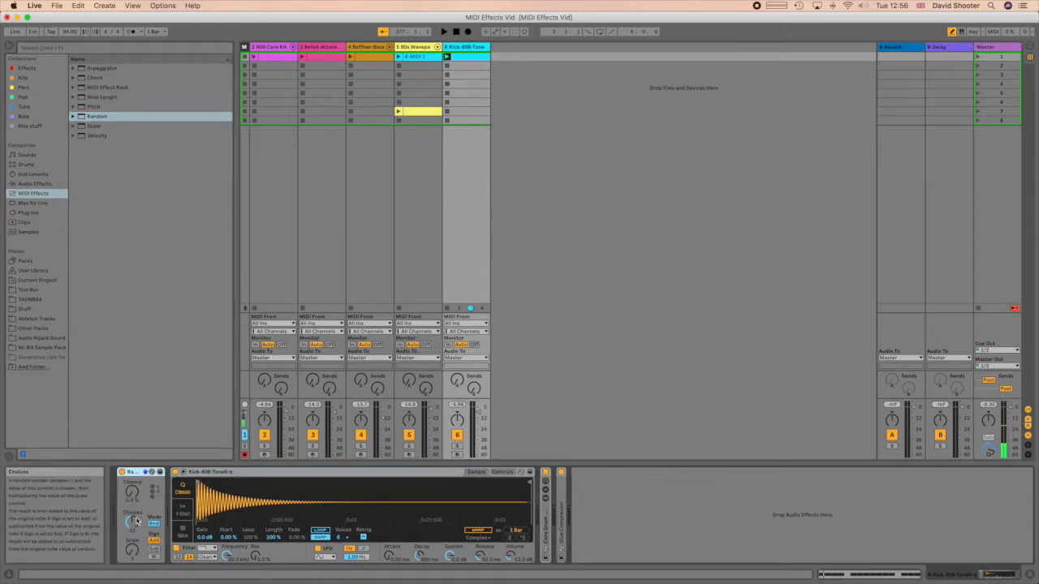
drag(95, 127, 178, 495)
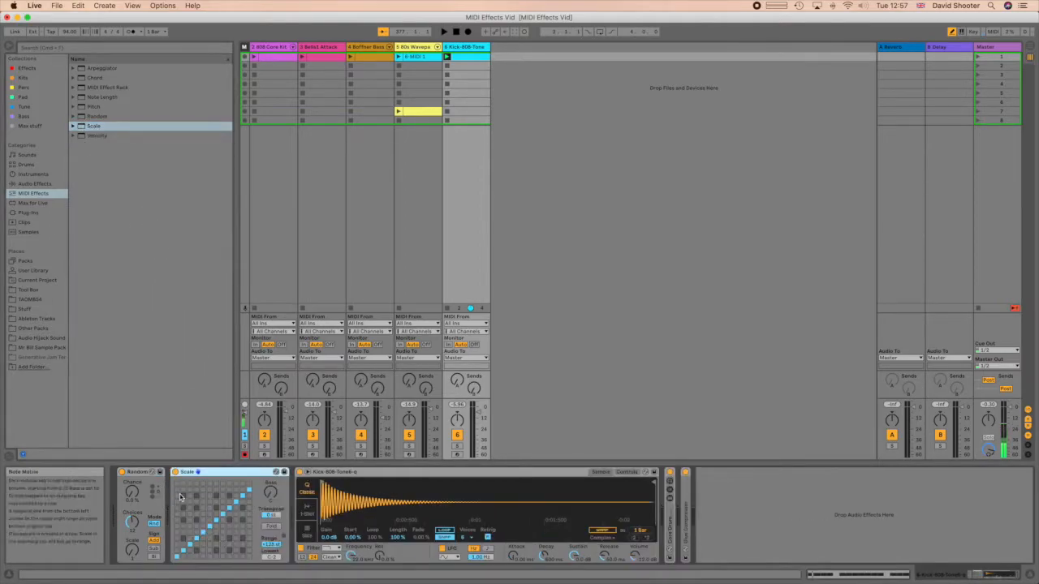
- Turn the Random effect's Choices down to its minimum, and try the Chance control before returning it to 0%
click(133, 522)
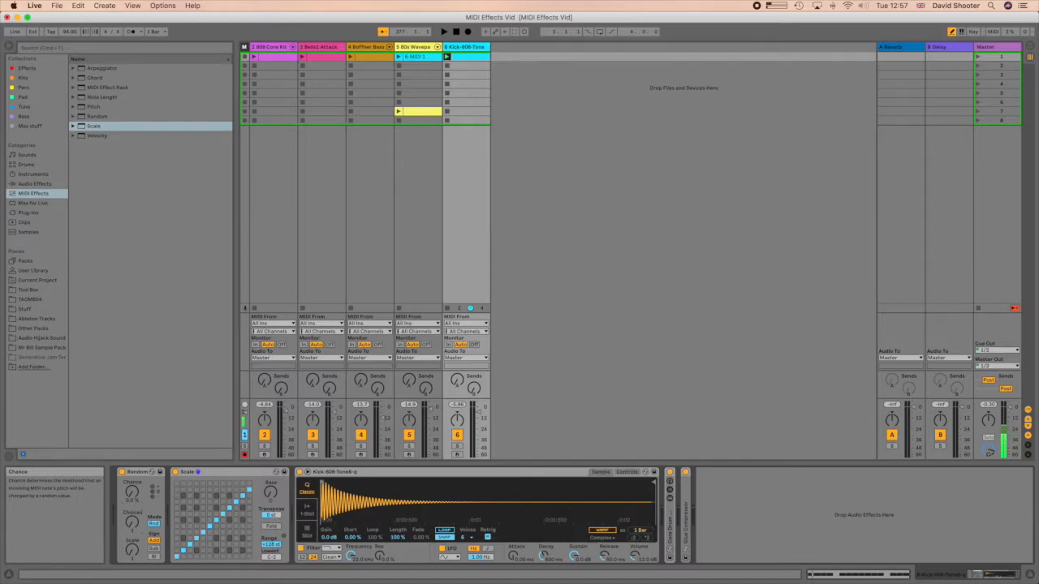
drag(131, 492, 132, 483)
drag(132, 492, 131, 501)
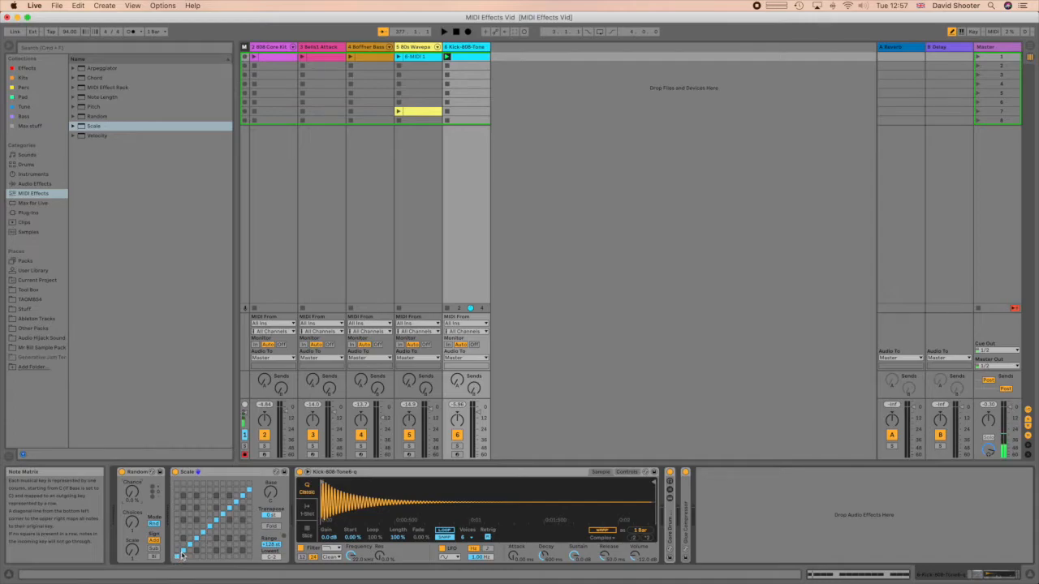
- Turn off every diagonal note in the Scale effect's matrix except the lowest one, so only C passes through
click(197, 540)
click(203, 533)
click(210, 527)
click(223, 515)
click(230, 509)
click(236, 502)
click(241, 497)
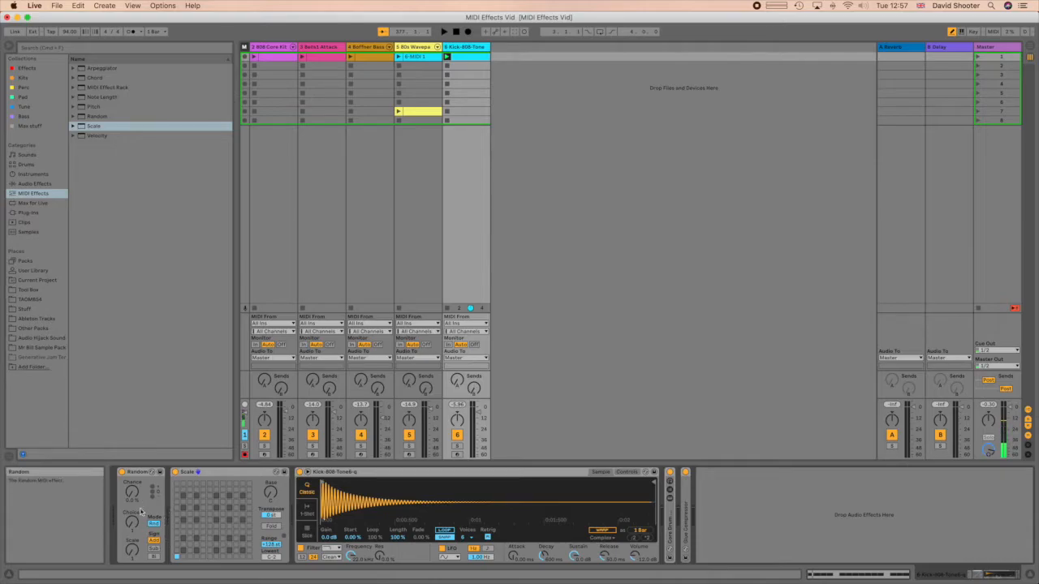
- Audition the kick clip, raise the Random effect's Chance to 100% and compare it with a lower Chance
key(space)
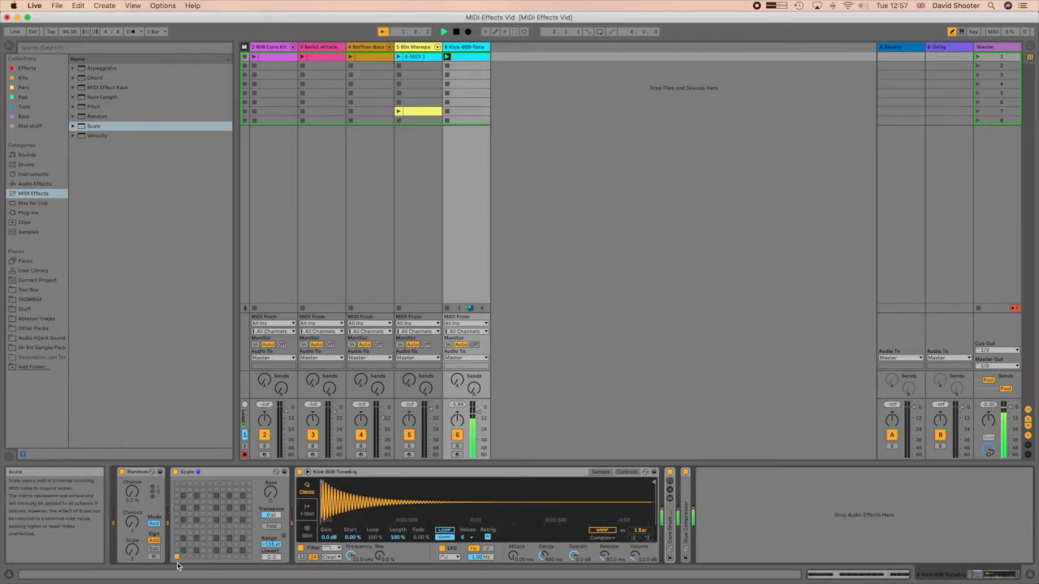
key(space)
drag(135, 498, 135, 475)
key(space)
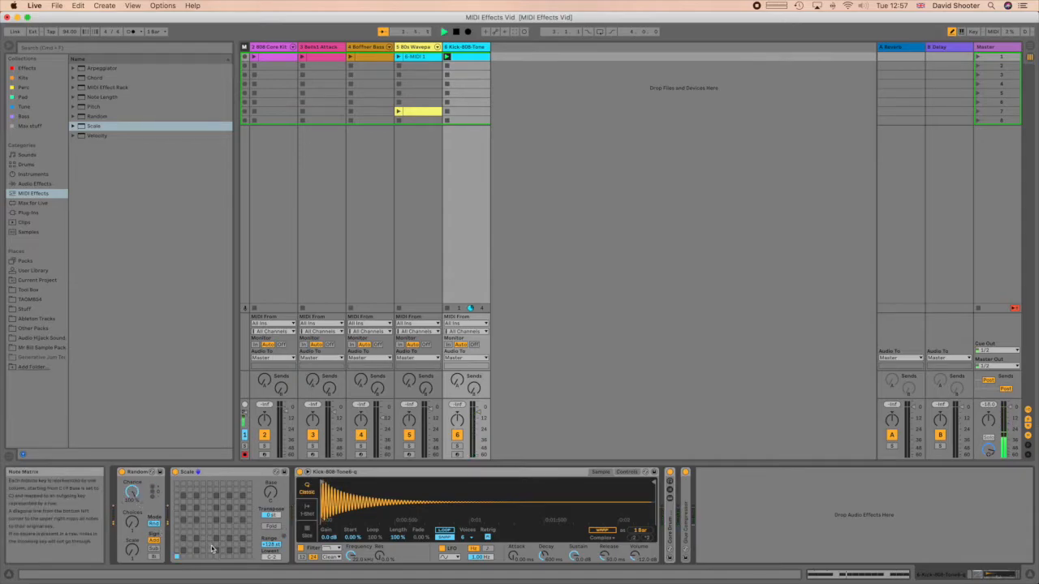
key(space)
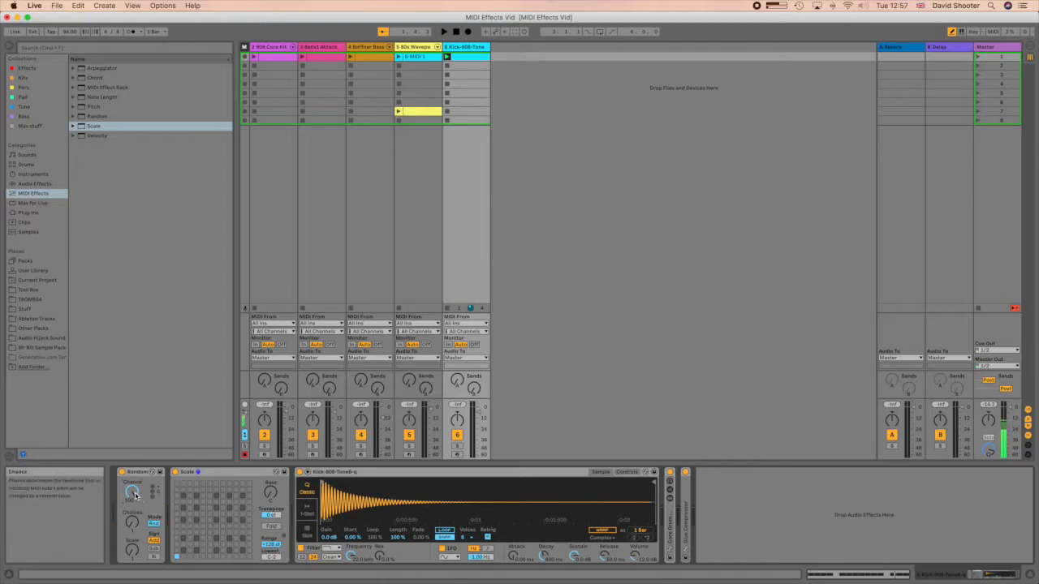
key(space)
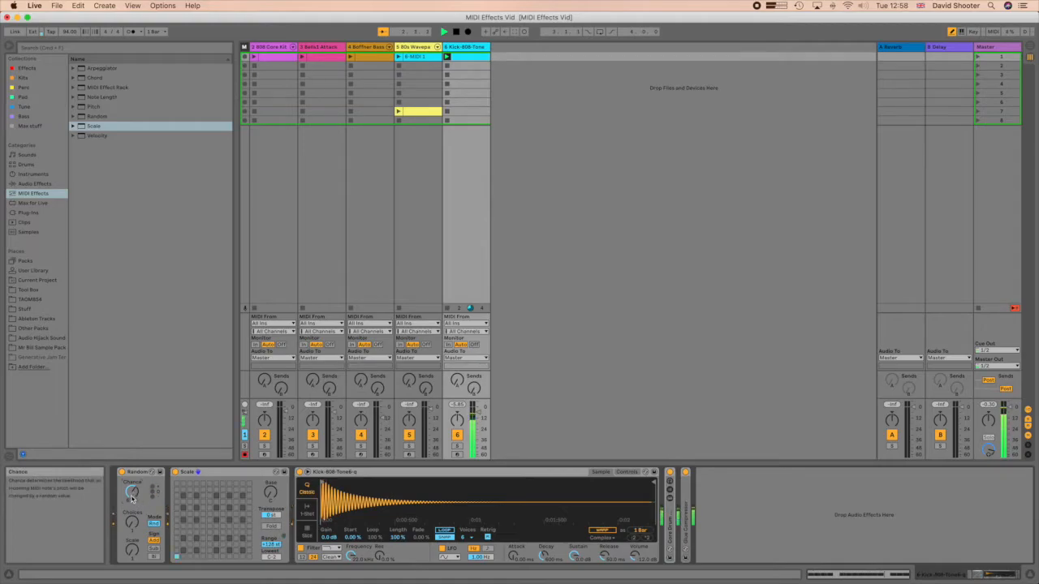
- Launch scene 1, open the Kick 808 pad's chain in the 808 Core Kit and turn on its Probability rack
click(978, 58)
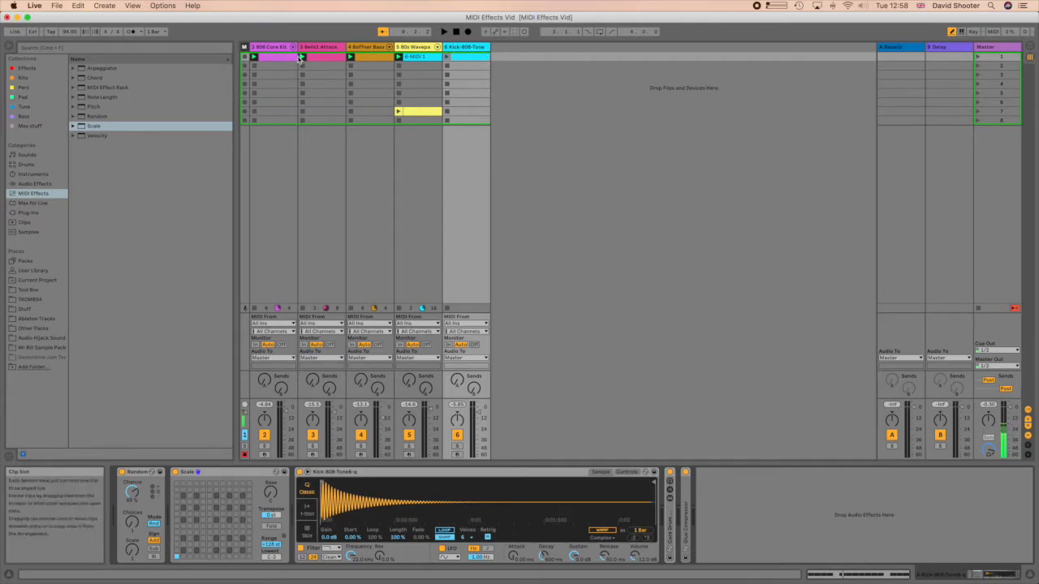
click(274, 47)
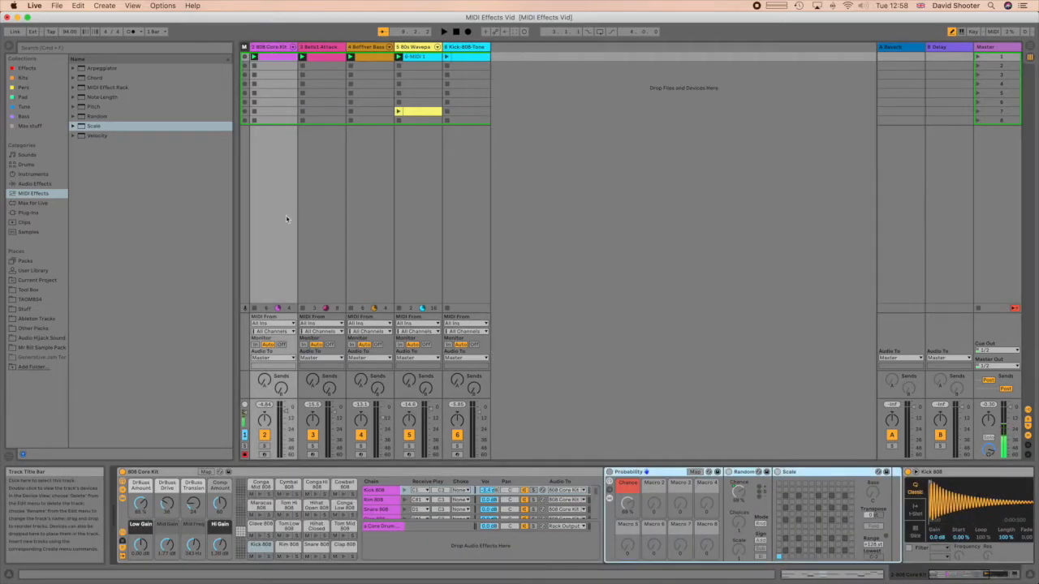
click(260, 544)
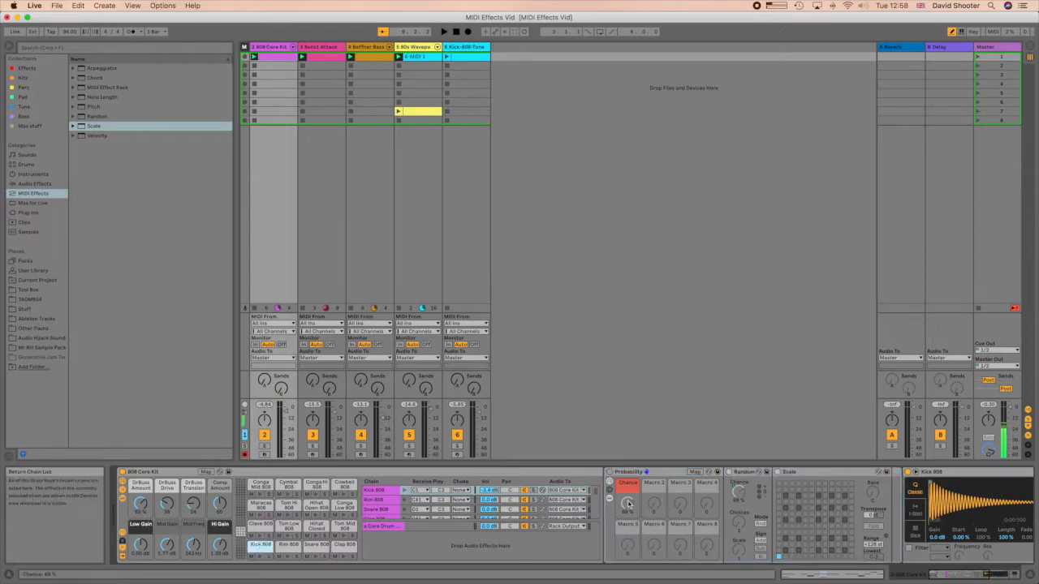
click(744, 491)
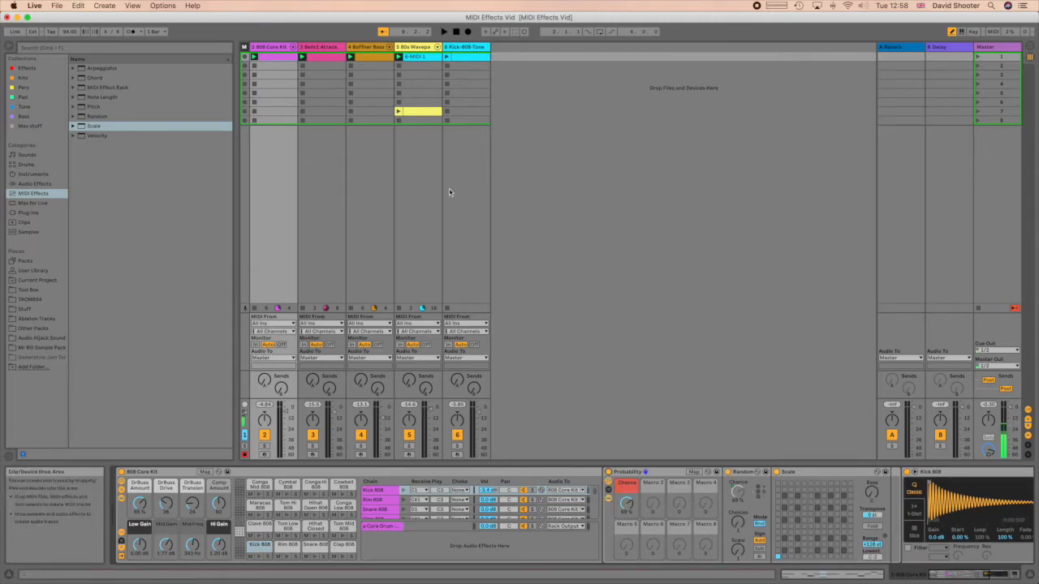
- Play the scene while adjusting the Chance macro of the Kick 808 Probability rack, and stop playback
key(space)
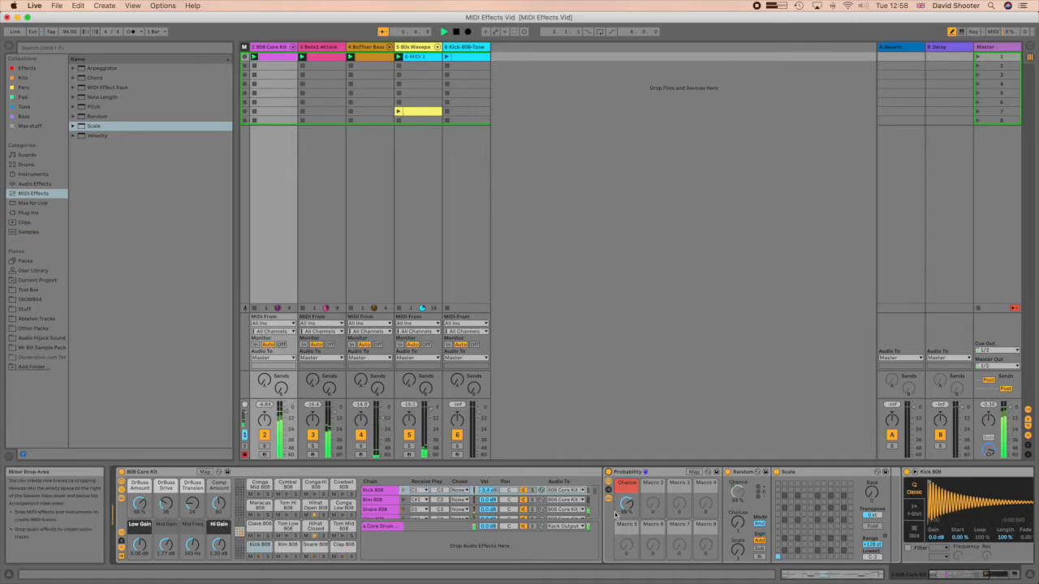
drag(632, 512, 633, 520)
key(space)
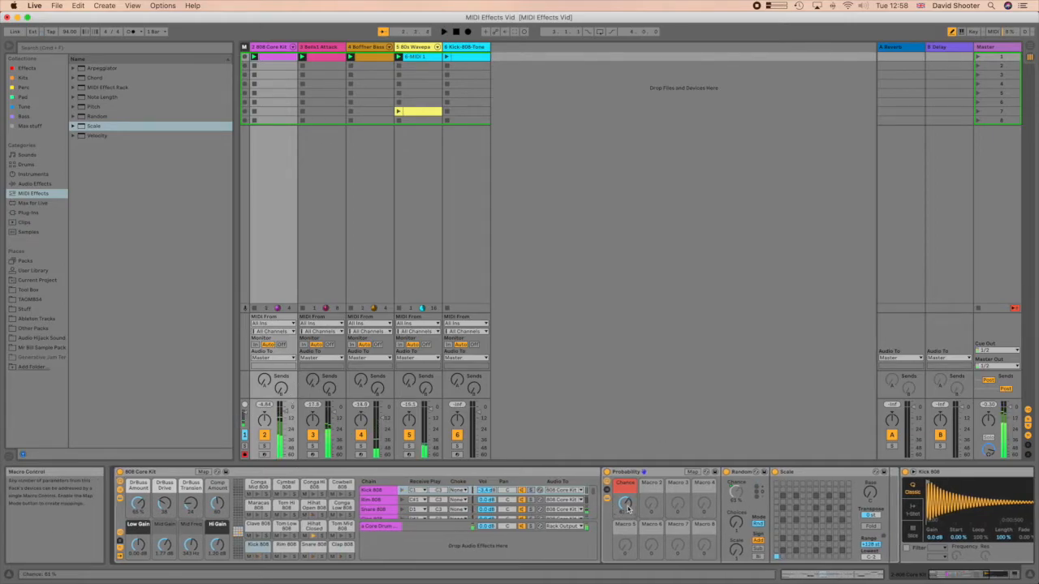
- Fill the Kick 808 row of the 808 Core Kit clip with sixteenth notes on every step except beats 2 and 4
double_click(276, 56)
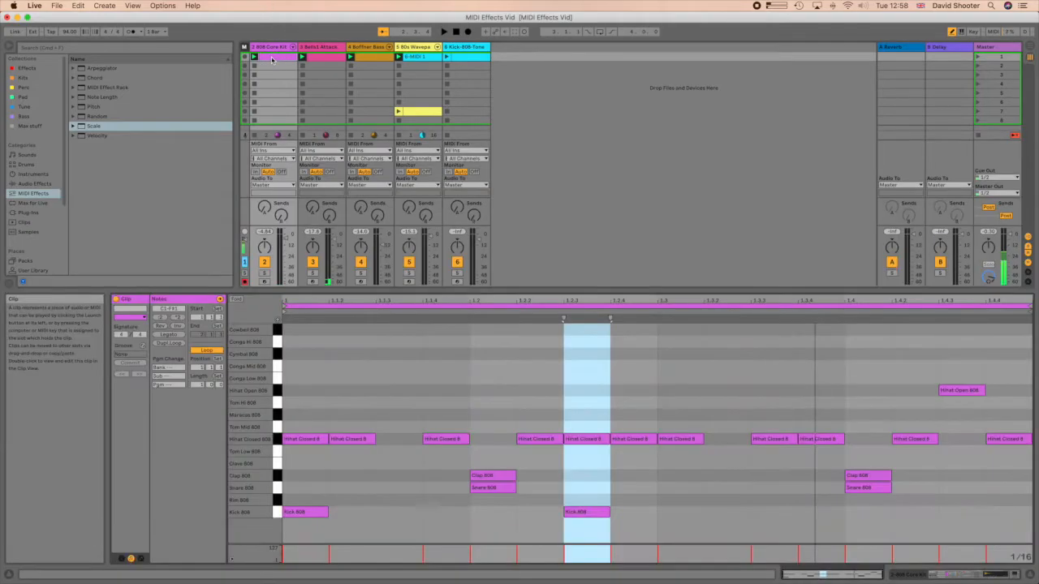
drag(359, 510, 466, 512)
click(542, 499)
click(556, 500)
click(556, 511)
click(630, 510)
click(679, 511)
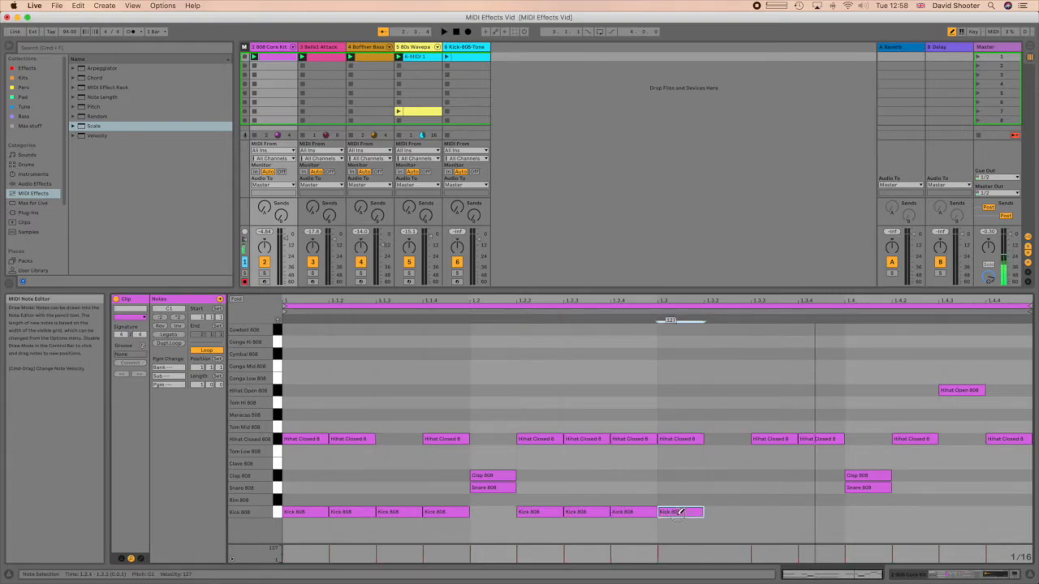
click(727, 510)
click(774, 511)
click(818, 510)
click(905, 511)
click(957, 510)
click(1003, 510)
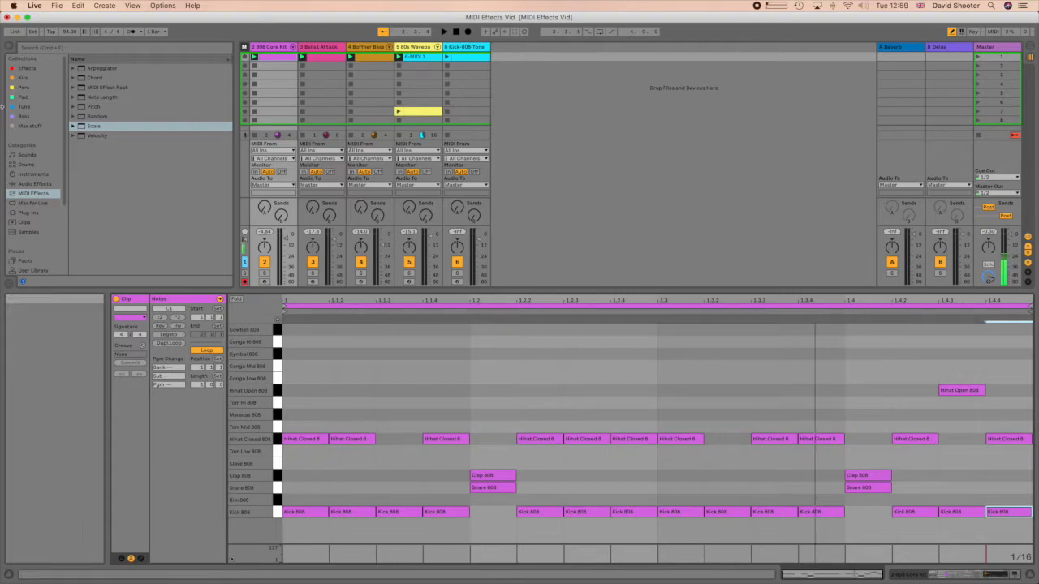
- Play the filled kick pattern while lowering the Chance macro of the Kick 808 Probability rack, and stop playback
key(space)
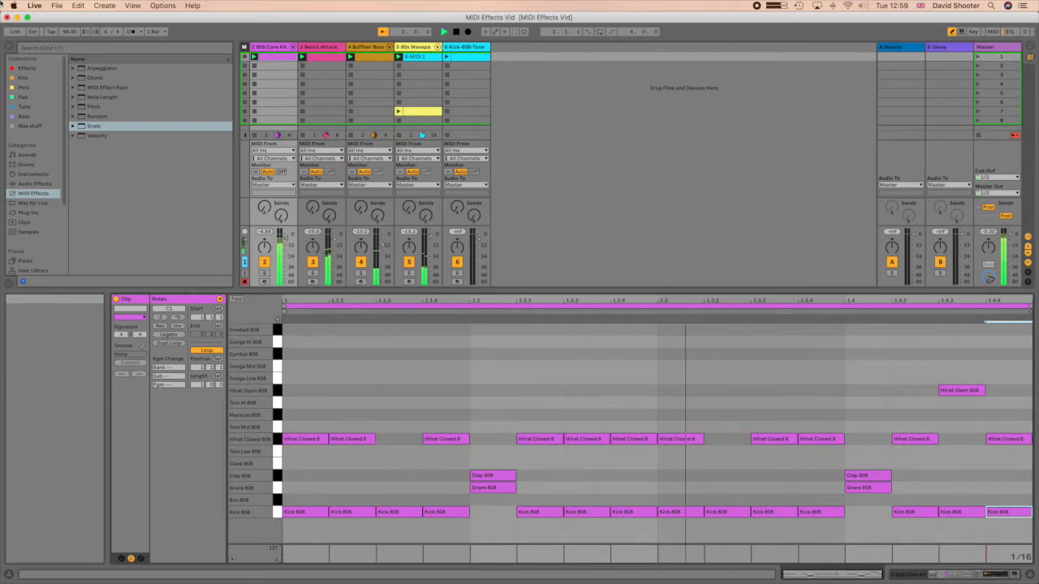
double_click(270, 43)
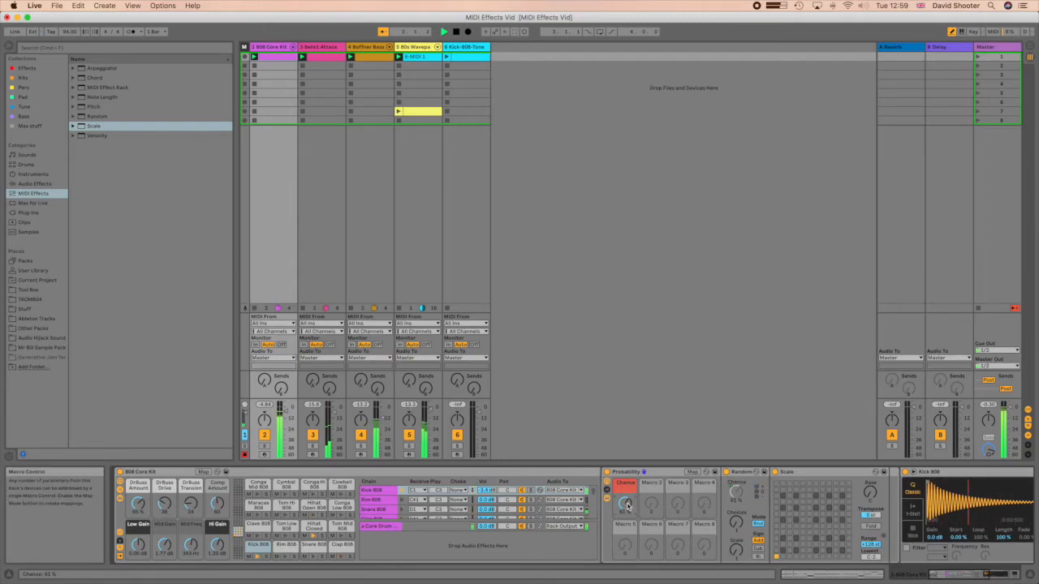
drag(624, 503, 625, 523)
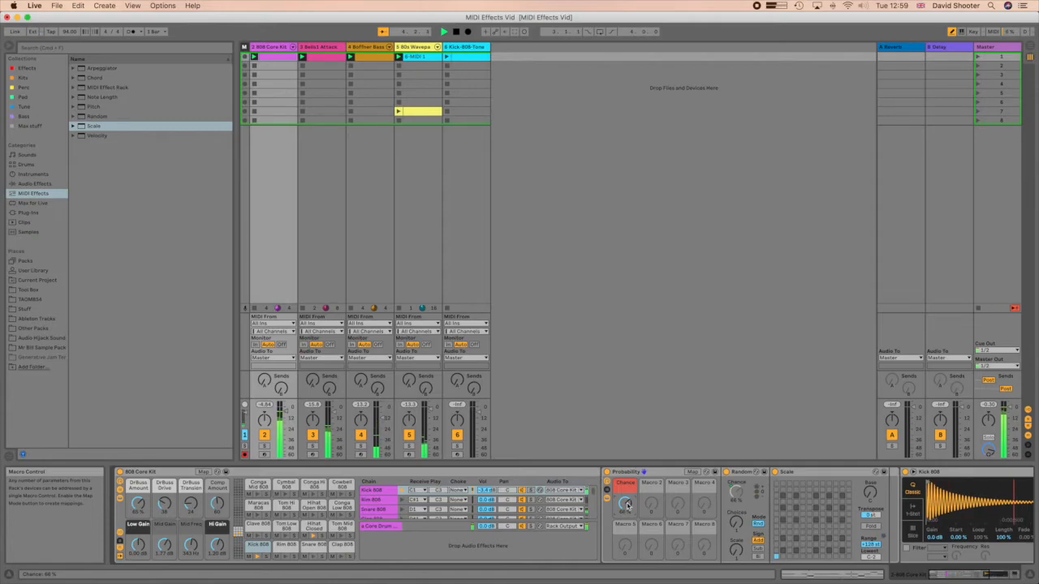
key(space)
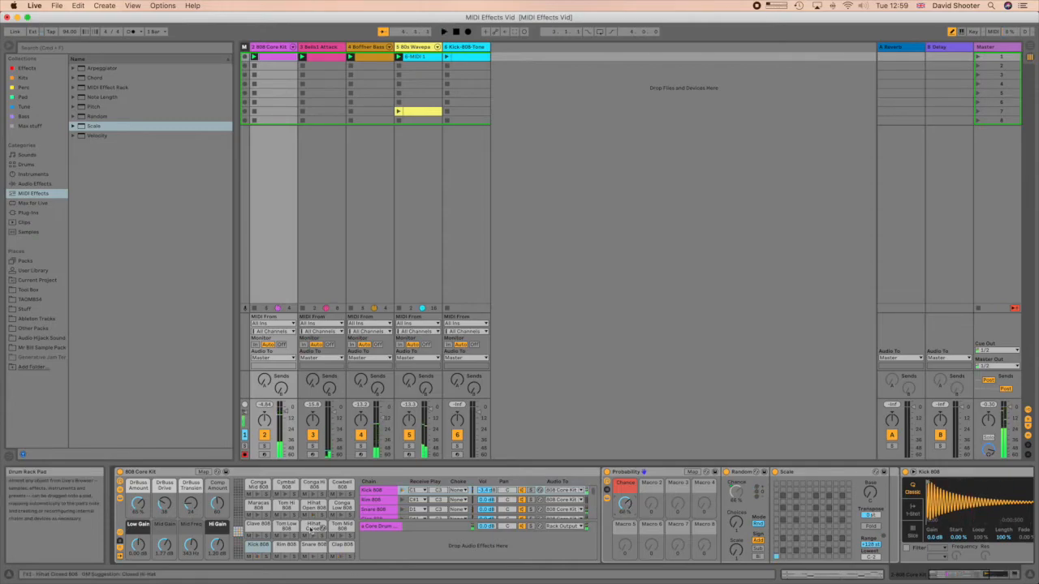
- Open the device chain of the Hihat Closed 808 pad to show its Probability rack
click(311, 527)
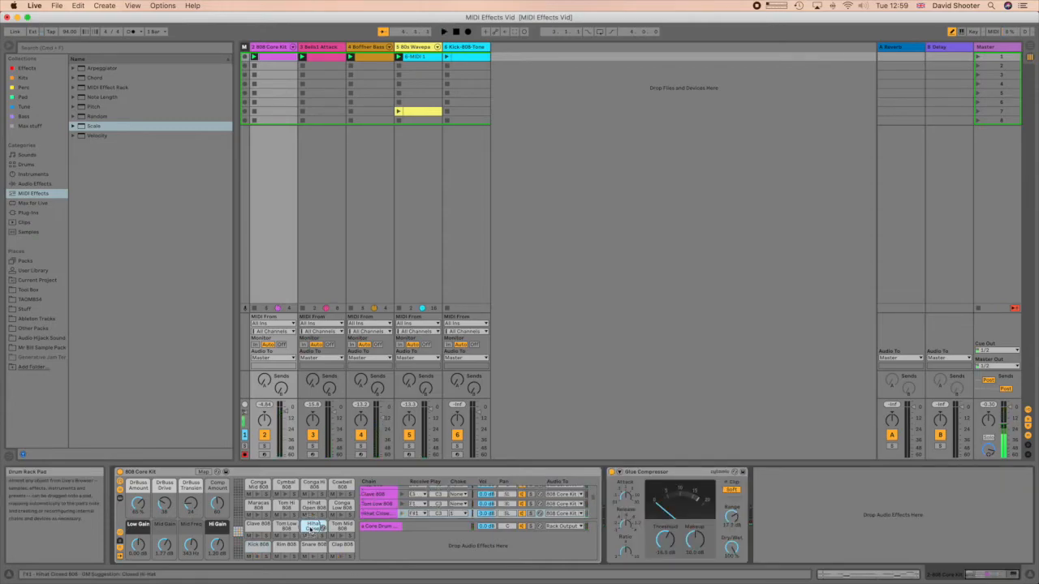
double_click(311, 530)
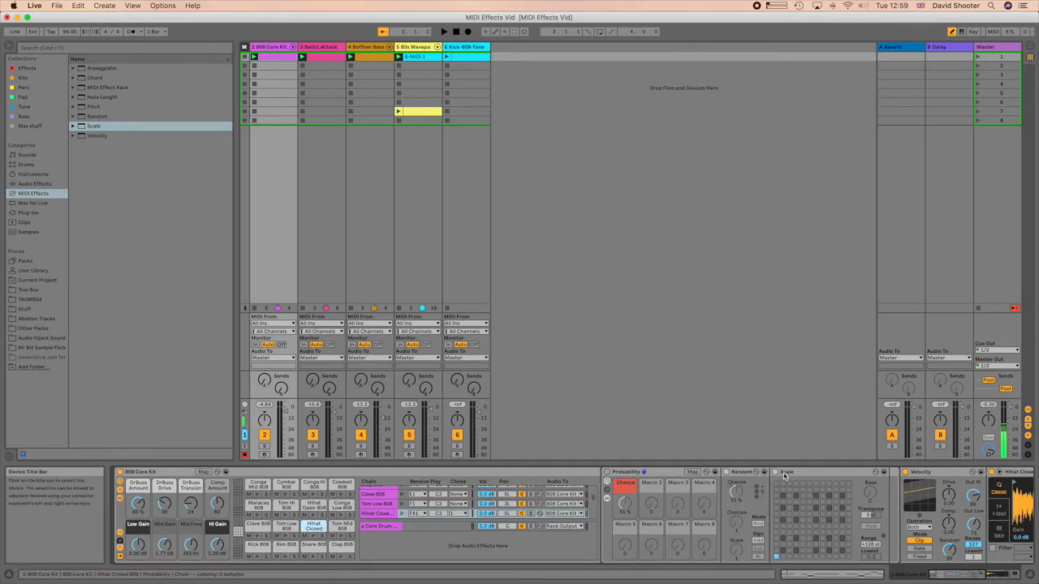
- Add Hihat Closed 808 sixteenth notes at 1.1.3 and 1.3.2 in the 808 Core Kit clip
double_click(278, 58)
click(399, 439)
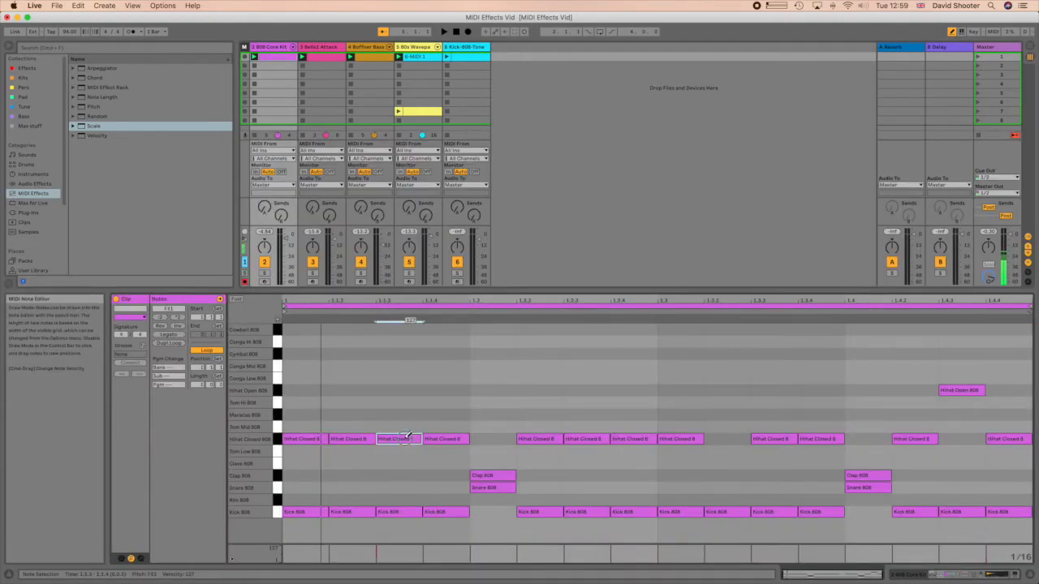
click(735, 439)
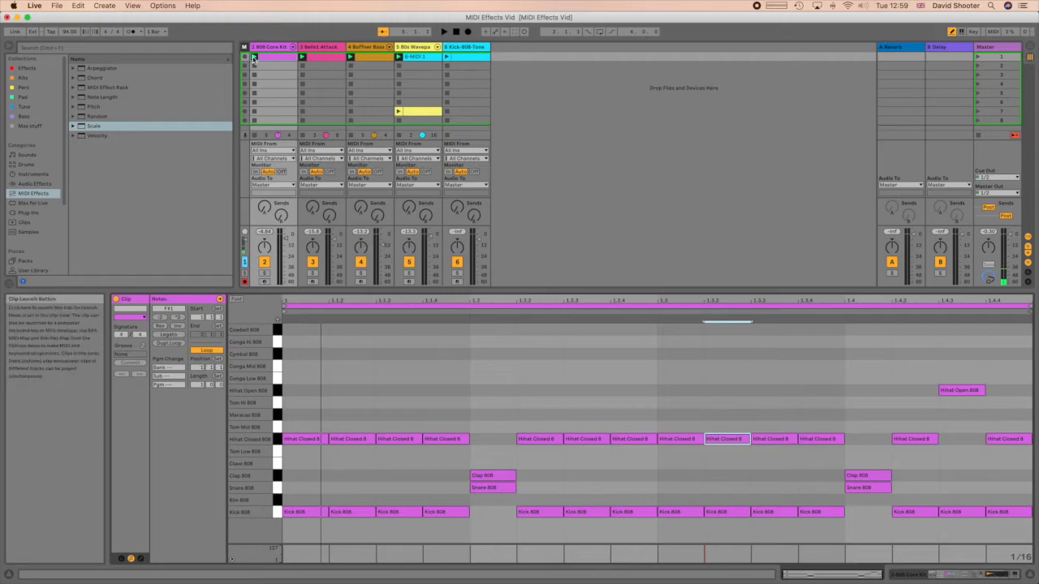
- Play the clips while lowering the Chance macro of the Hihat Closed 808 Probability rack to 19%, and stop all clips
key(space)
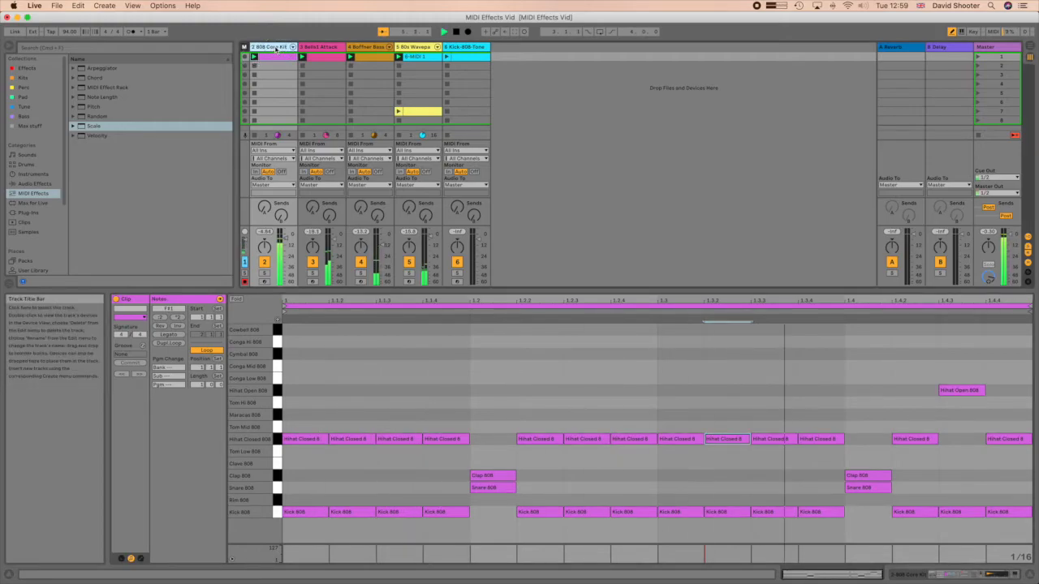
double_click(282, 47)
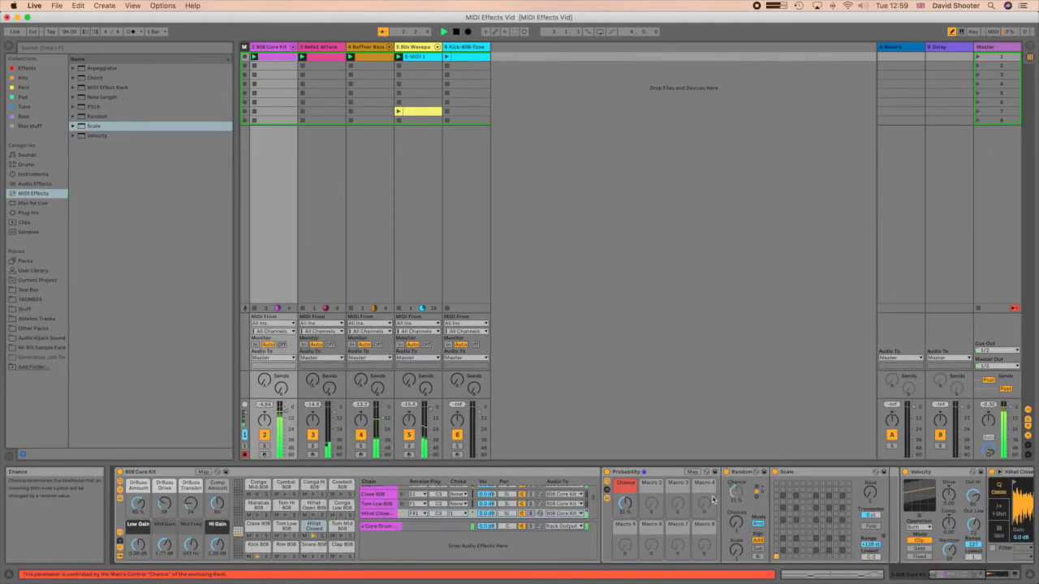
drag(633, 509, 633, 538)
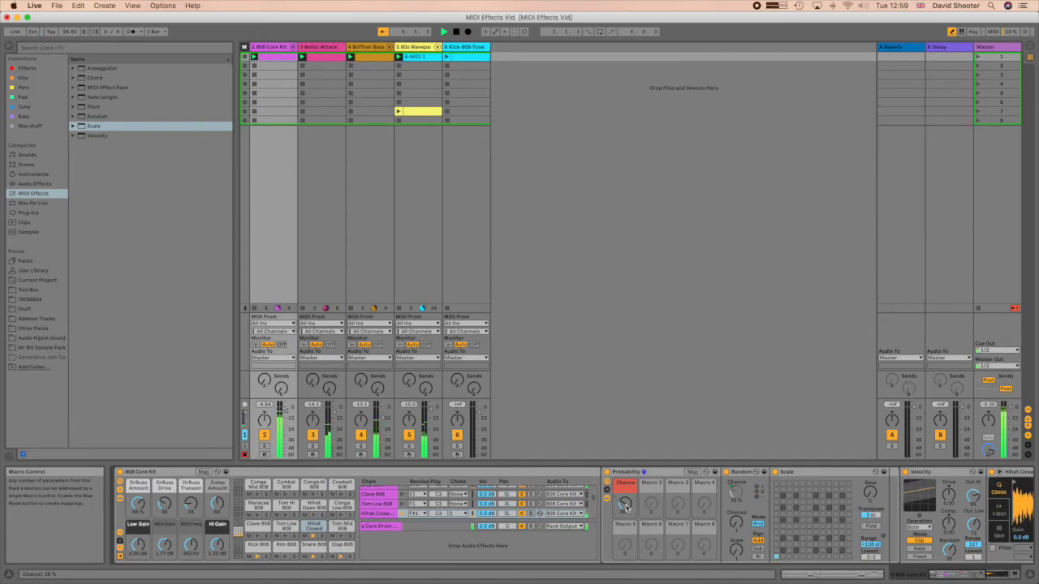
drag(625, 508, 625, 505)
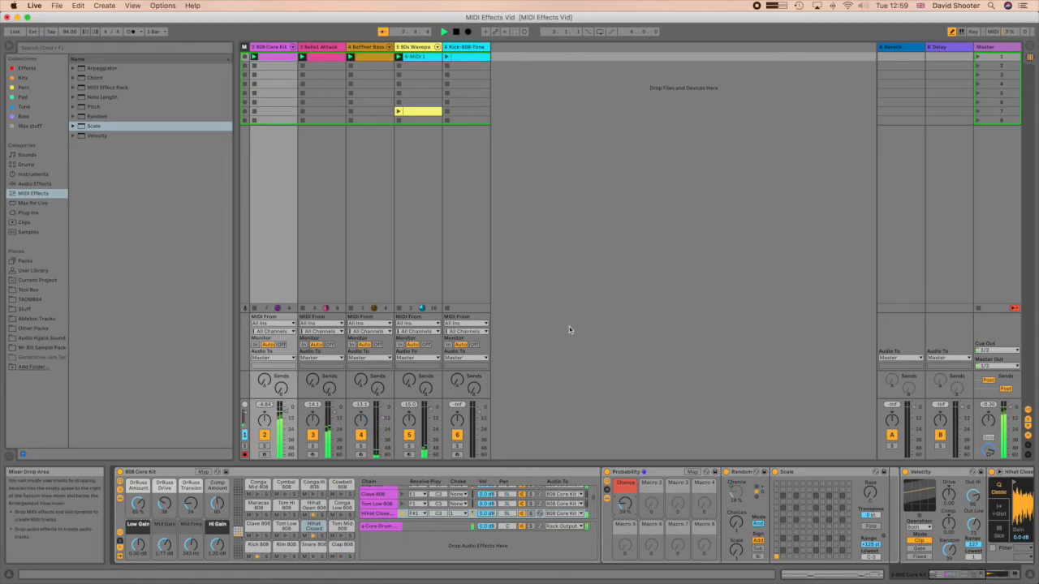
click(978, 309)
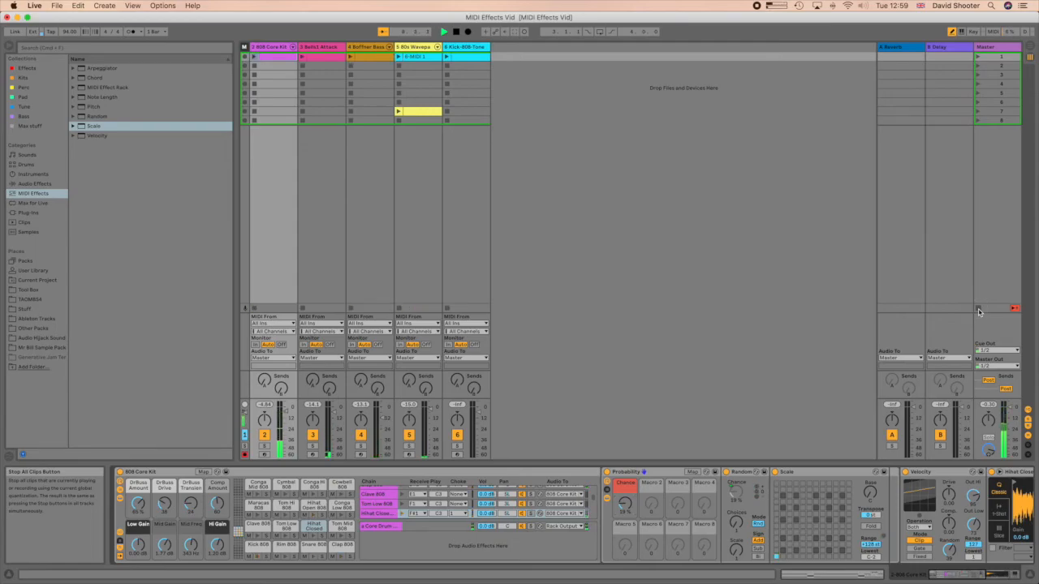